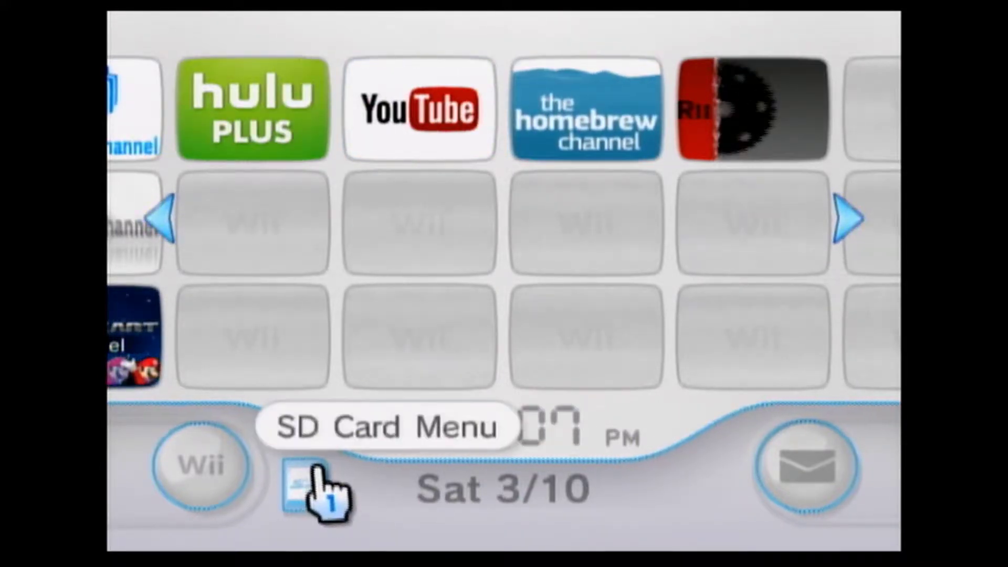
# Open the SD Card Menu and return to the main Wii Menu
pyautogui.click(315, 481)
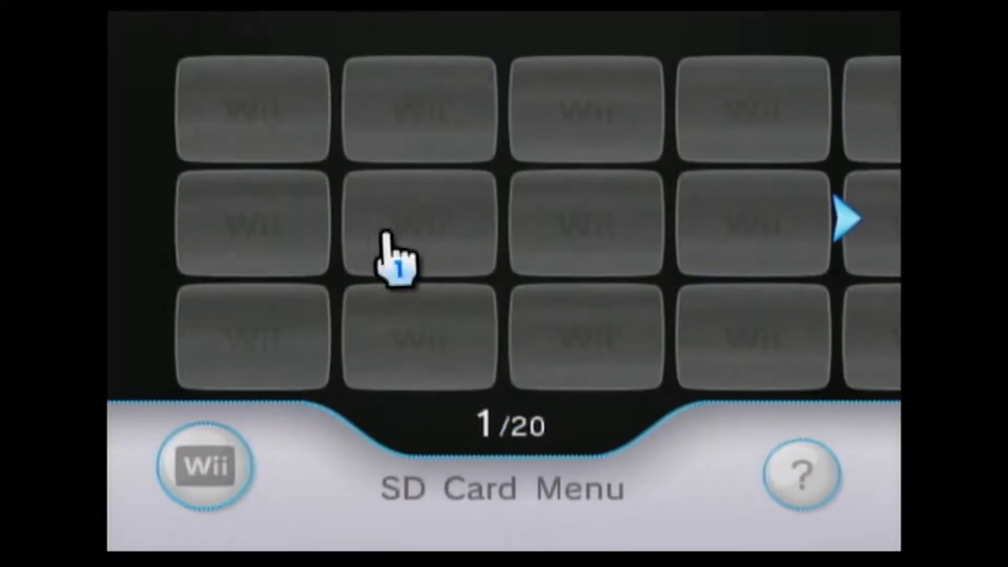
pyautogui.click(218, 441)
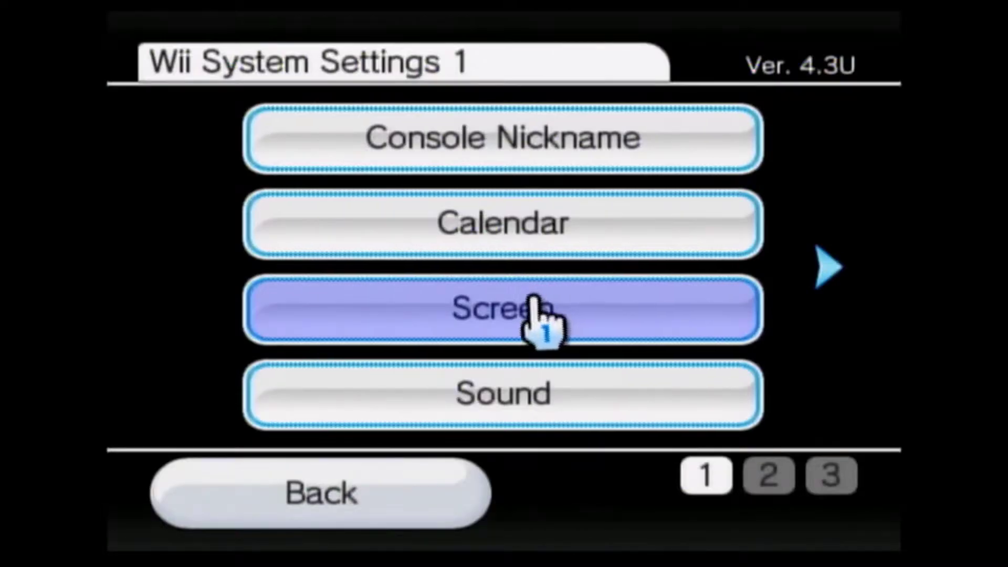
# Open the Internet section on the second page of Wii System Settings and view the Console Information
pyautogui.press('Right')
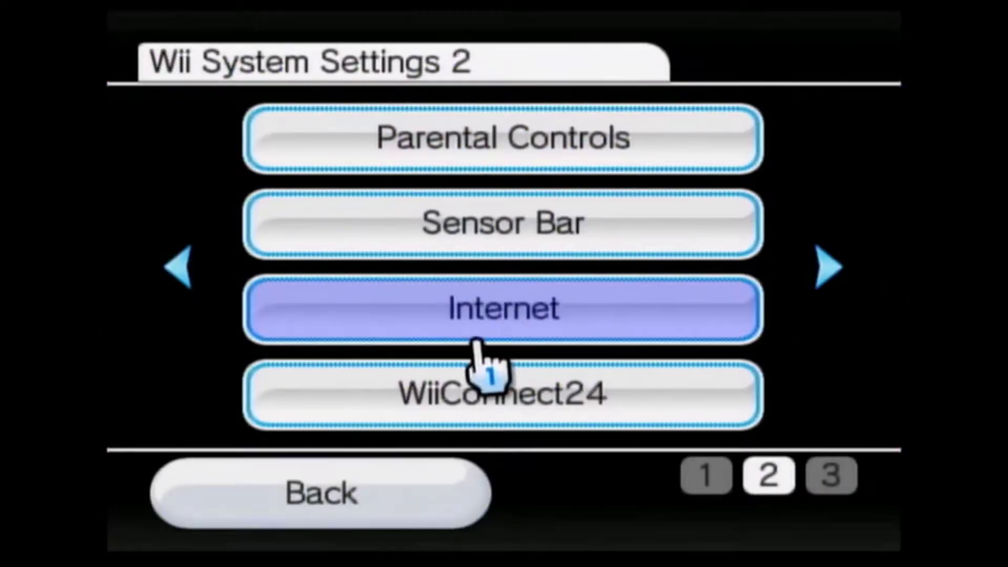
pyautogui.click(456, 331)
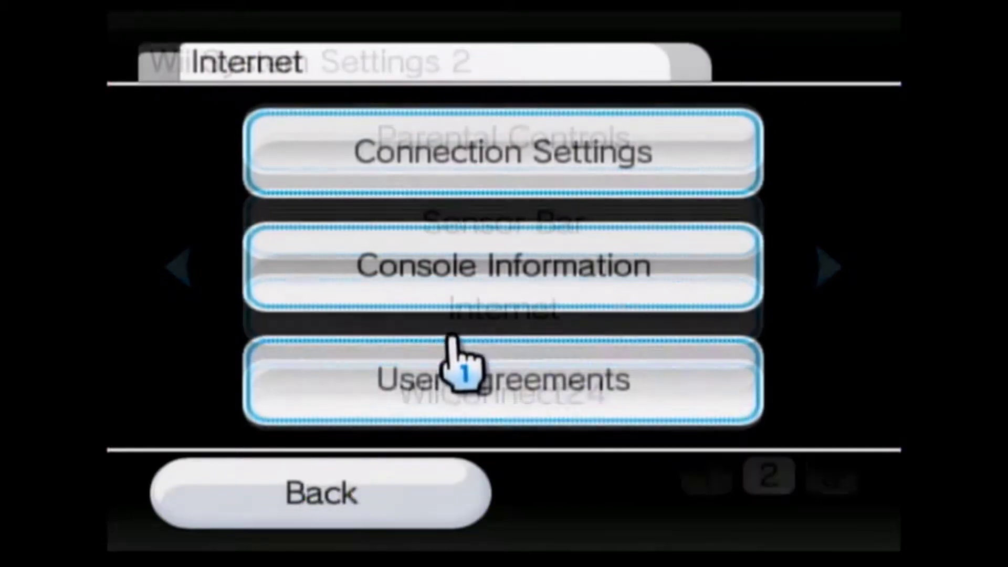
pyautogui.click(455, 274)
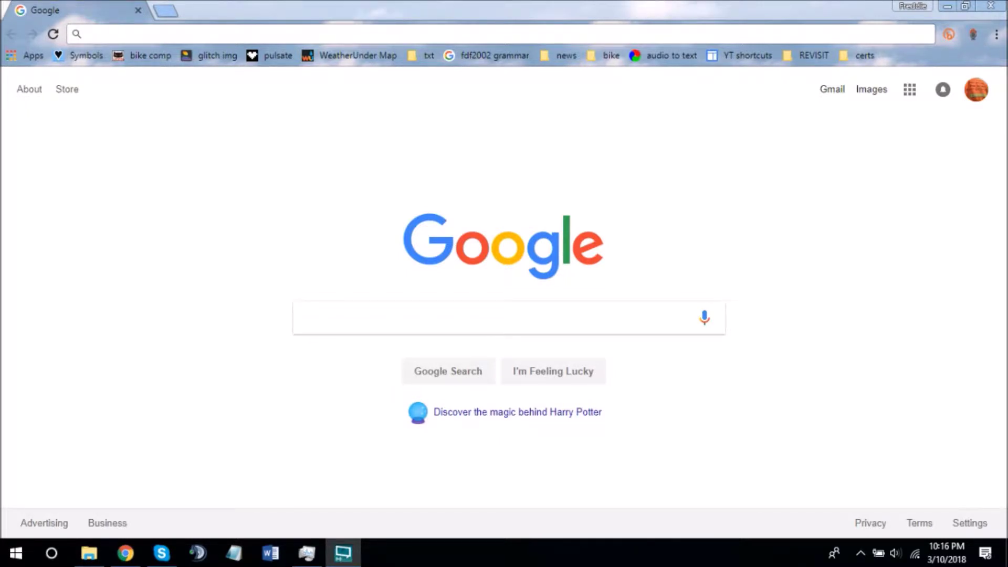
# Switch to Chrome on the computer and go to please.hackmii.com
pyautogui.click(95, 37)
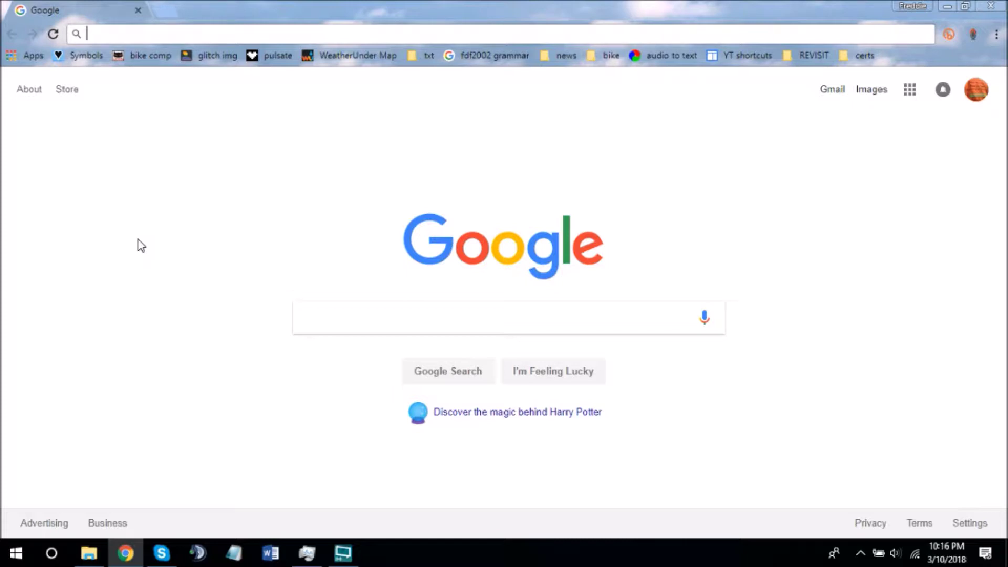
pyautogui.write('please.h')
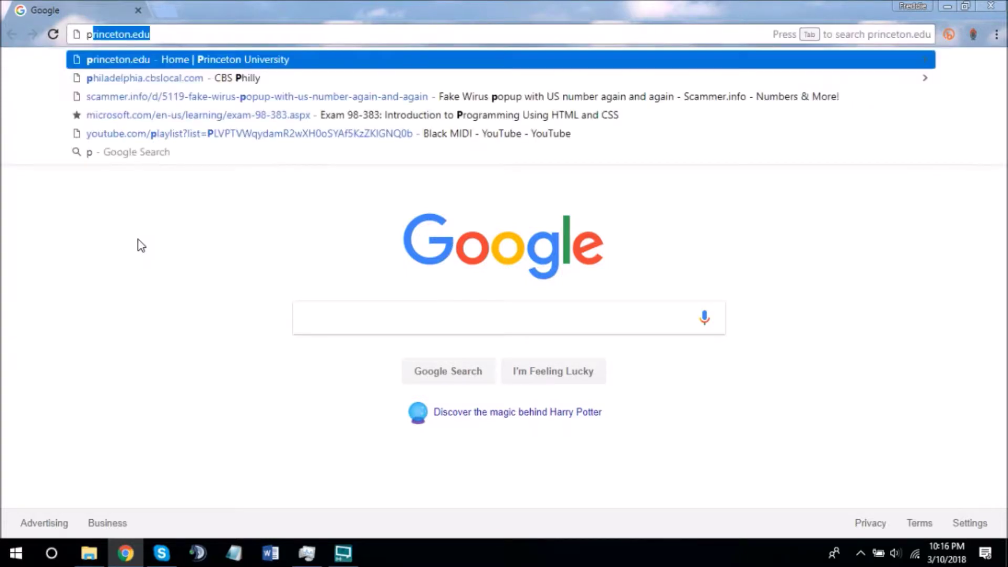
pyautogui.write('ackmii.com')
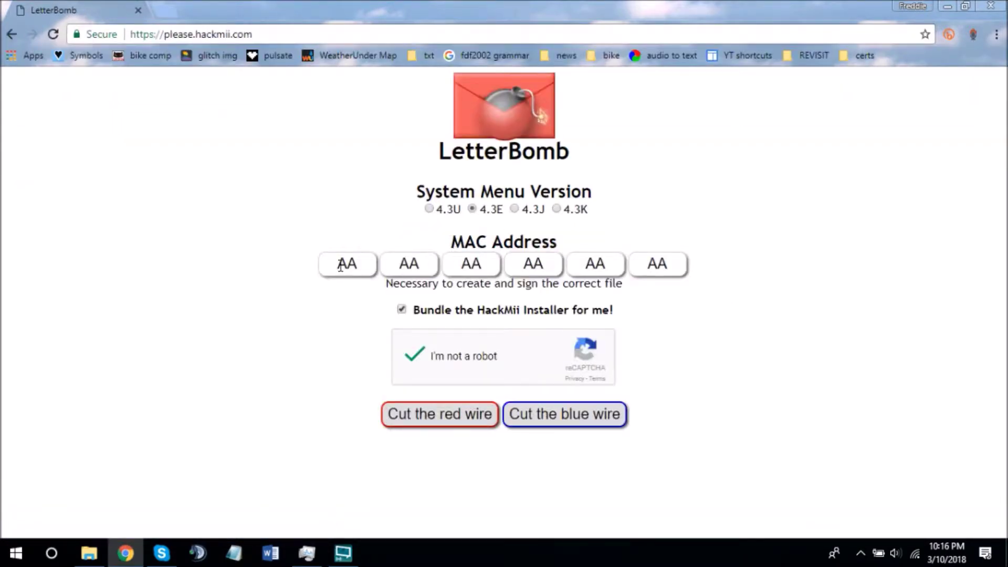
pyautogui.click(456, 261)
pyautogui.click(502, 210)
pyautogui.click(512, 216)
pyautogui.moveTo(500, 212); pyautogui.dragTo(511, 213)
pyautogui.click(601, 222)
# Switch to File Explorer, show the SDHC (D:) drive and examine all the files and folders stored on it
pyautogui.press('super+d')
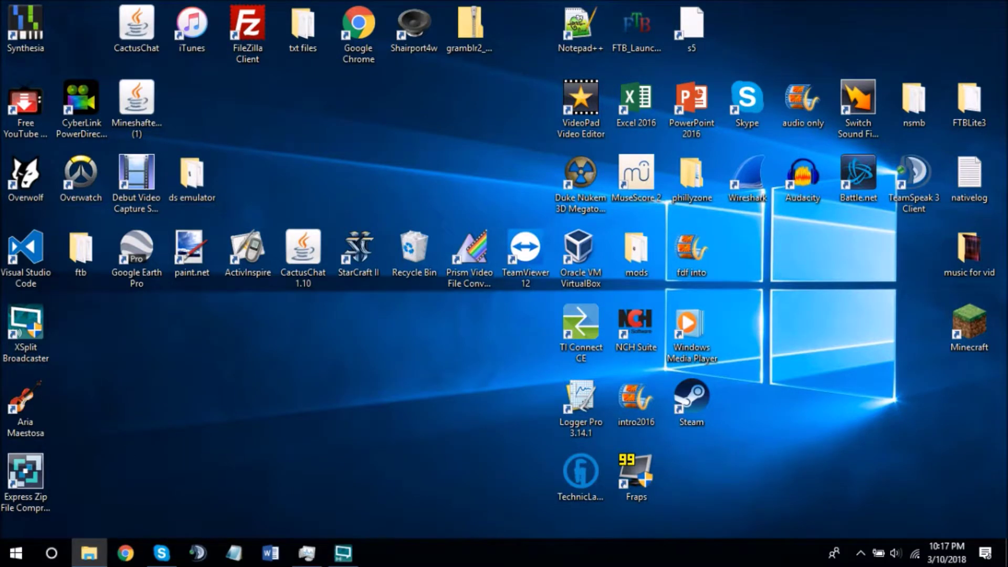
pyautogui.click(89, 553)
pyautogui.moveTo(450, 180); pyautogui.dragTo(610, 91)
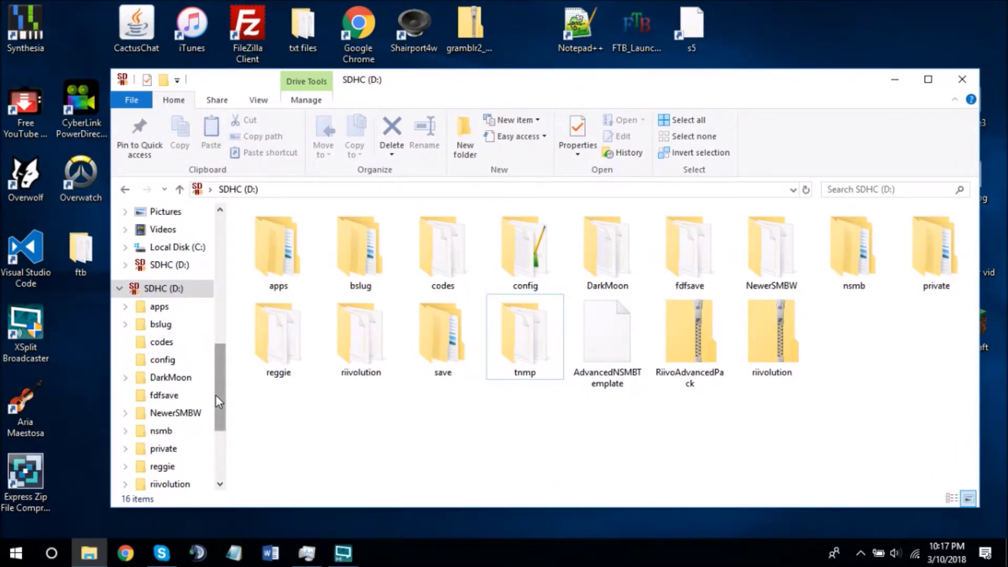
pyautogui.moveTo(215, 396); pyautogui.dragTo(229, 414)
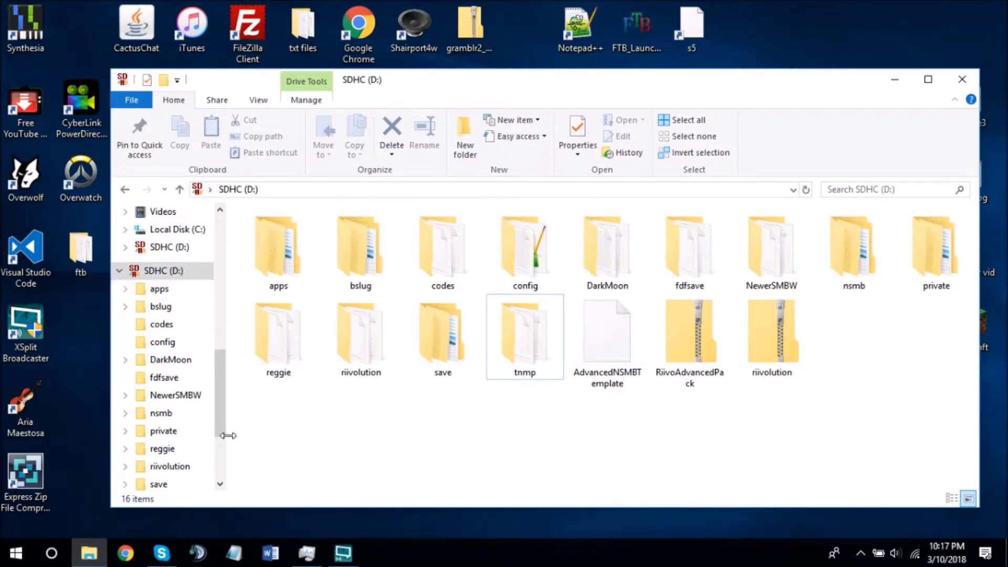
pyautogui.moveTo(243, 420); pyautogui.dragTo(959, 234)
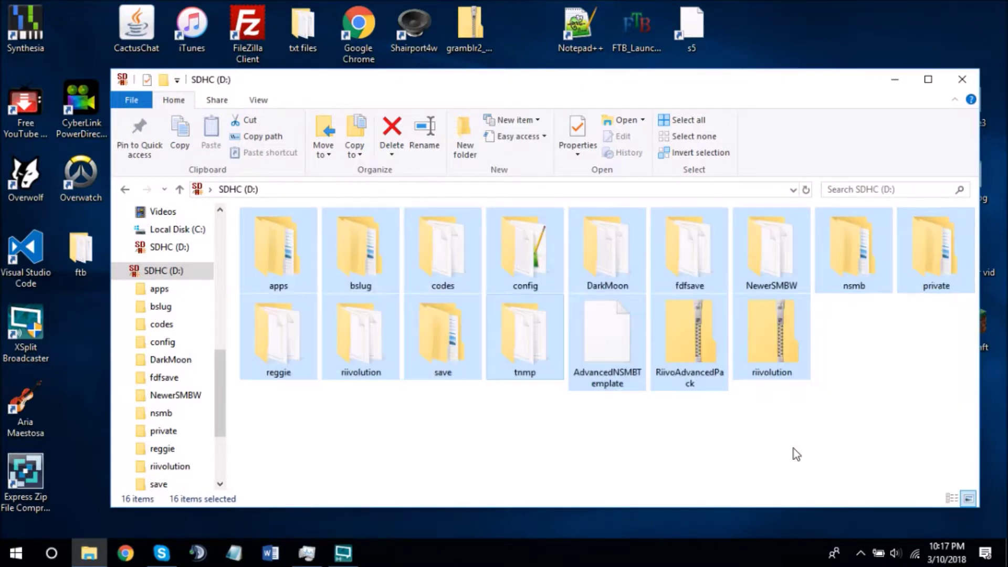
pyautogui.click(796, 455)
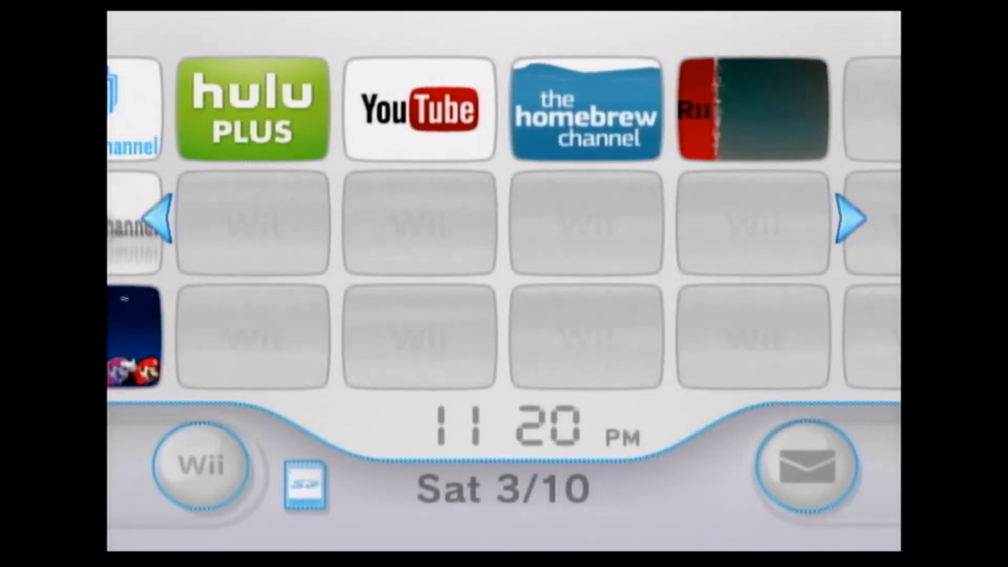
# Open the Wii Message Board, check the days from Thu 3/8 to Sun 3/11 for the letter, and return to the Wii Menu
pyautogui.click(800, 463)
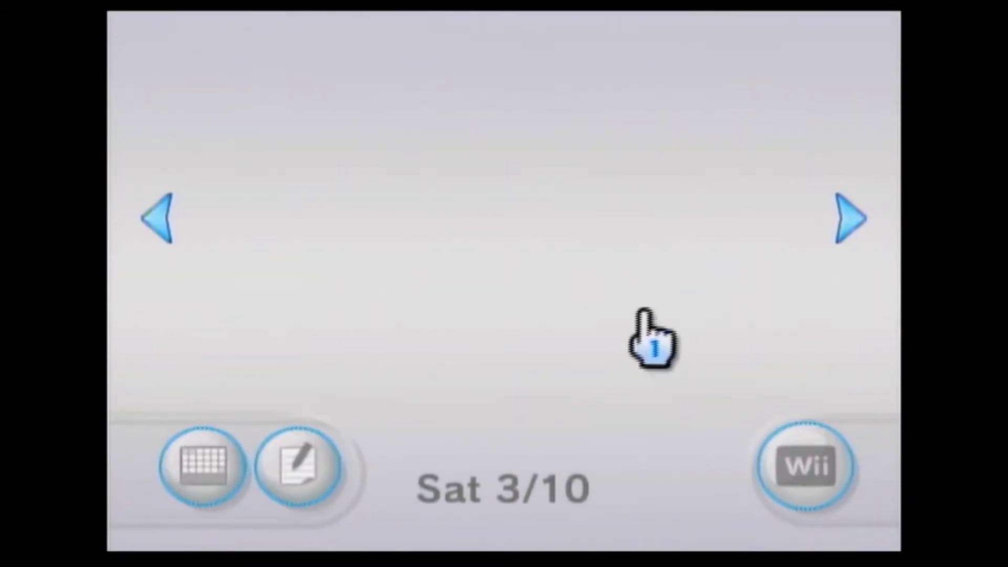
pyautogui.press('Left')
pyautogui.press('Left')
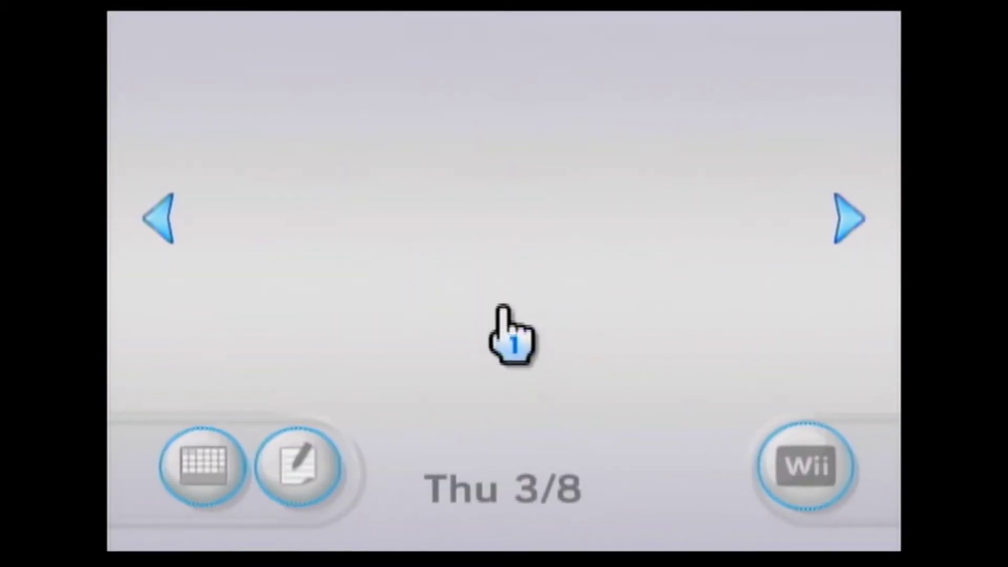
pyautogui.press('Right')
pyautogui.press('Right')
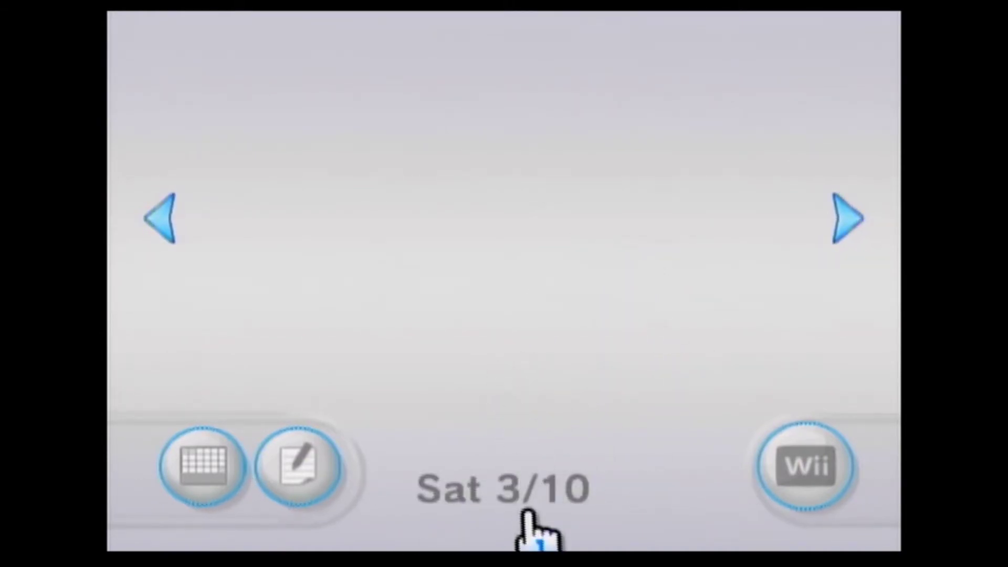
pyautogui.press('Left')
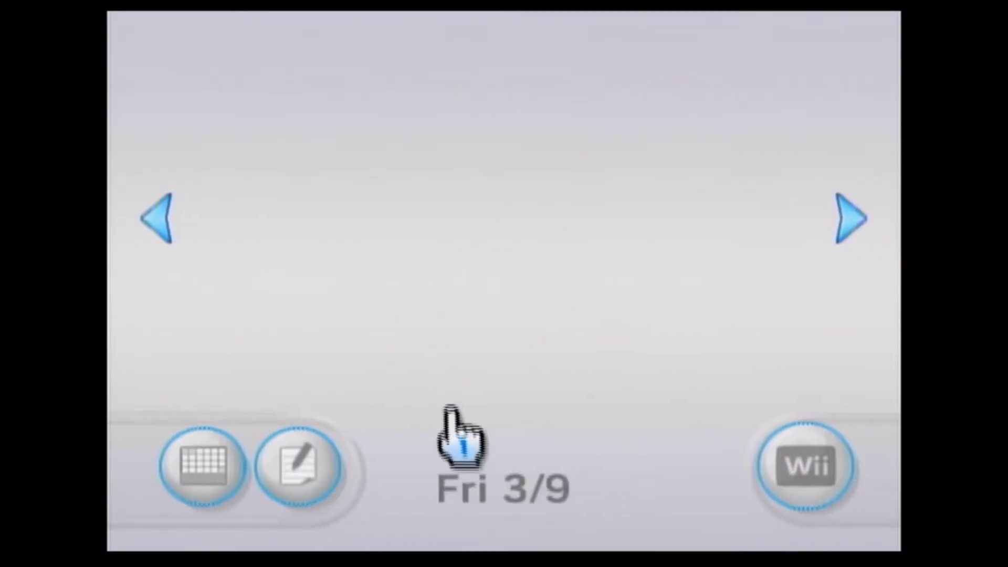
pyautogui.press('Left')
pyautogui.press('Right')
pyautogui.press('Right')
pyautogui.press('Right')
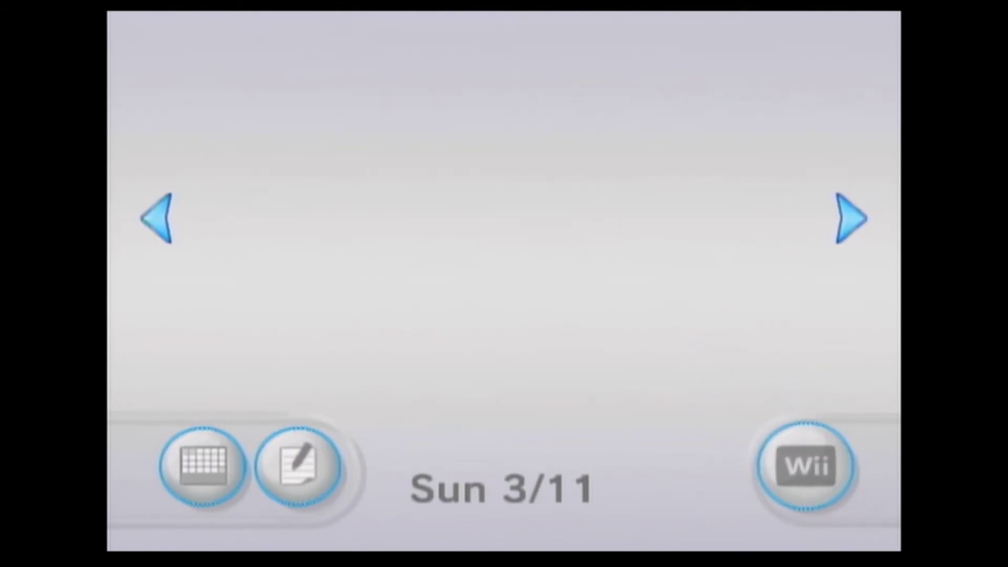
pyautogui.click(794, 461)
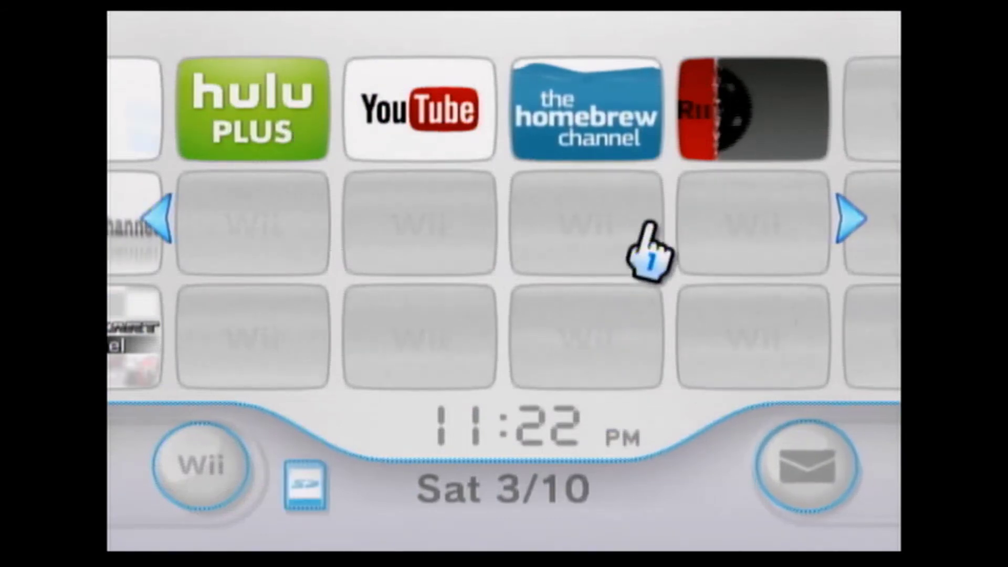